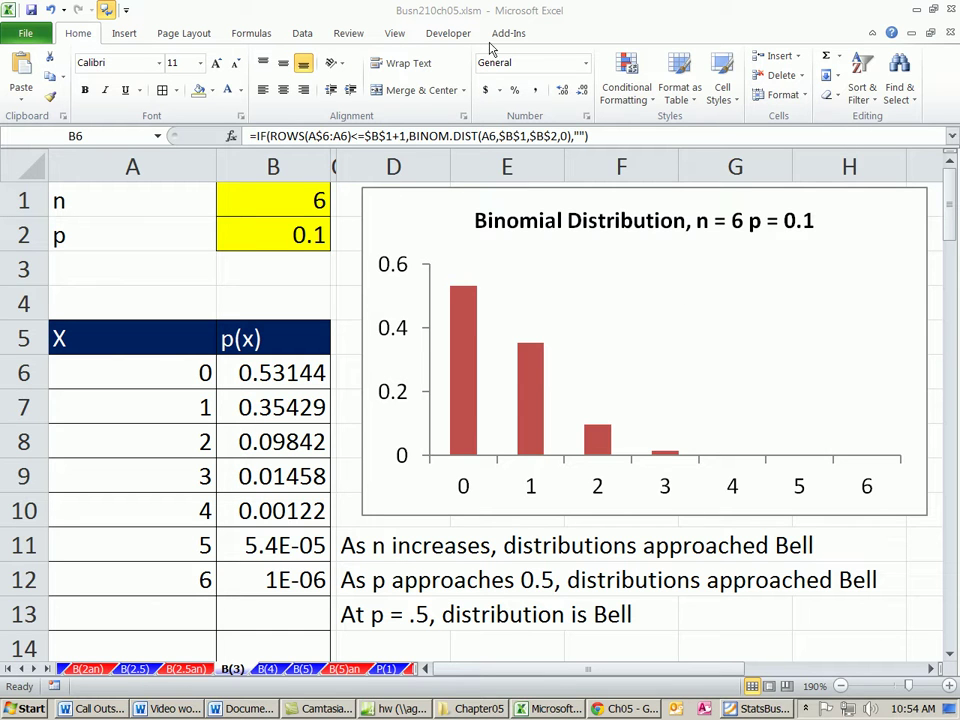
Point out the n value in B1 and the p value in B2, then select the p label with its value
{"action": "left_click", "coordinate": [456, 15]}
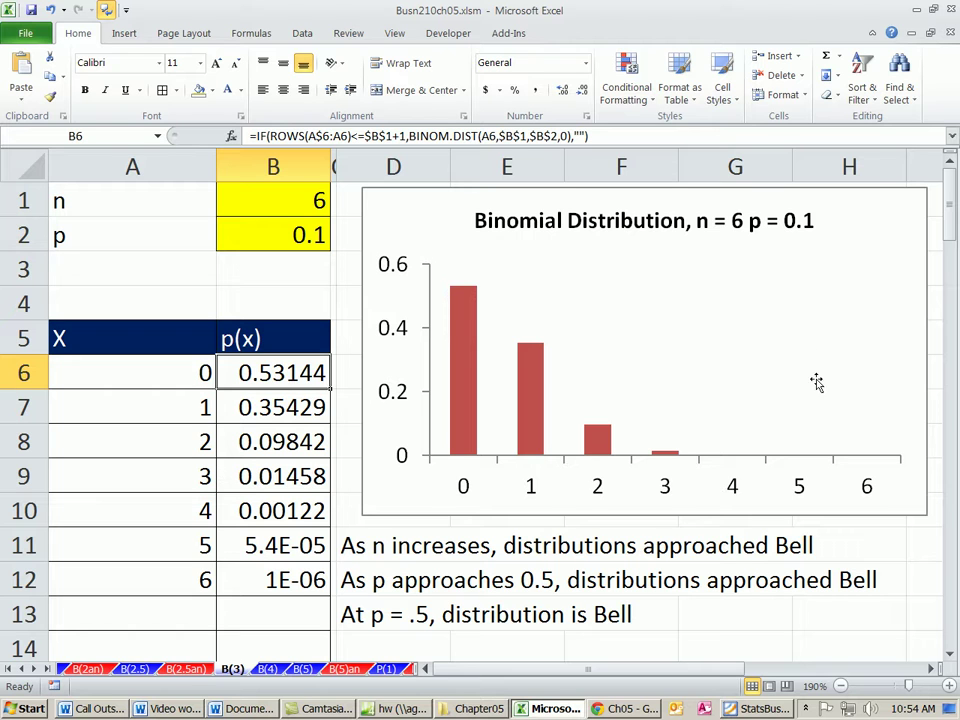
{"action": "left_click", "coordinate": [257, 205]}
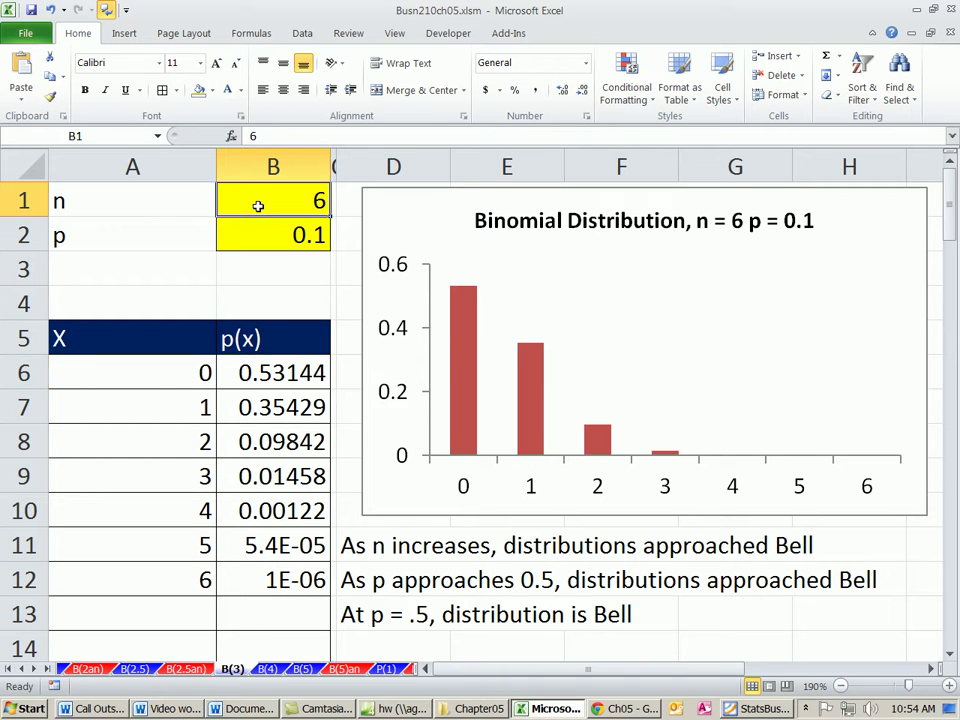
{"action": "left_click", "coordinate": [259, 236]}
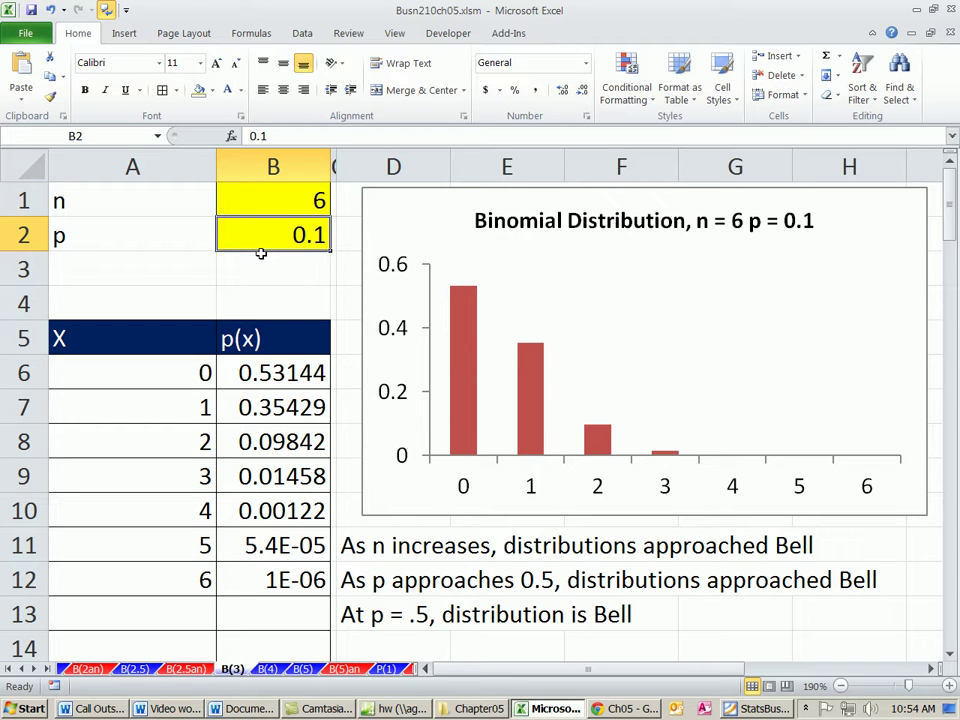
{"action": "left_click", "coordinate": [261, 218]}
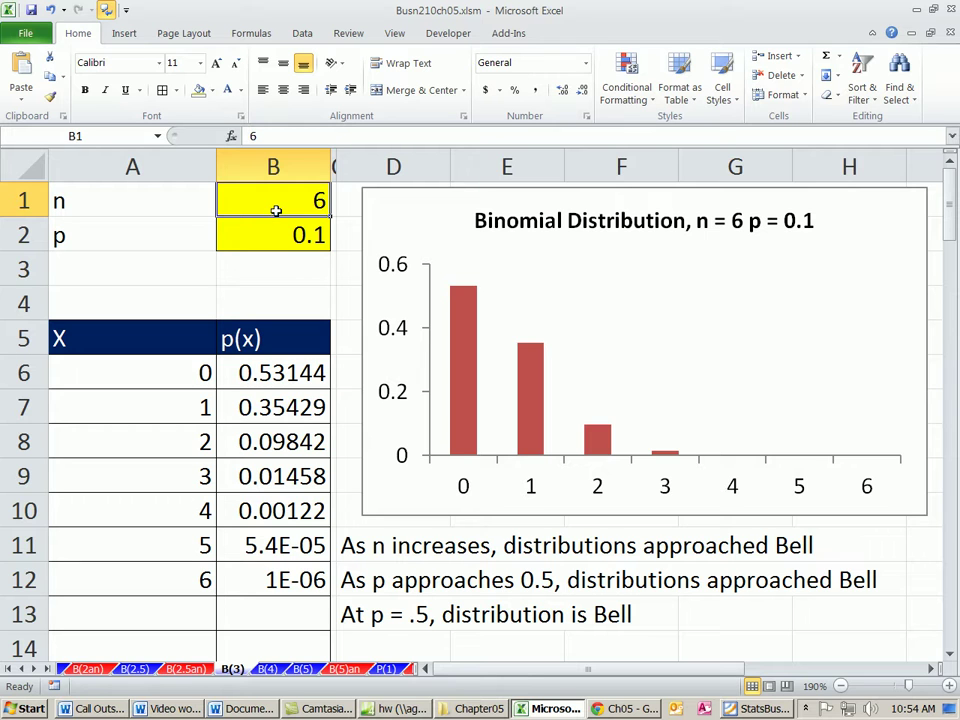
{"action": "left_click", "coordinate": [279, 233]}
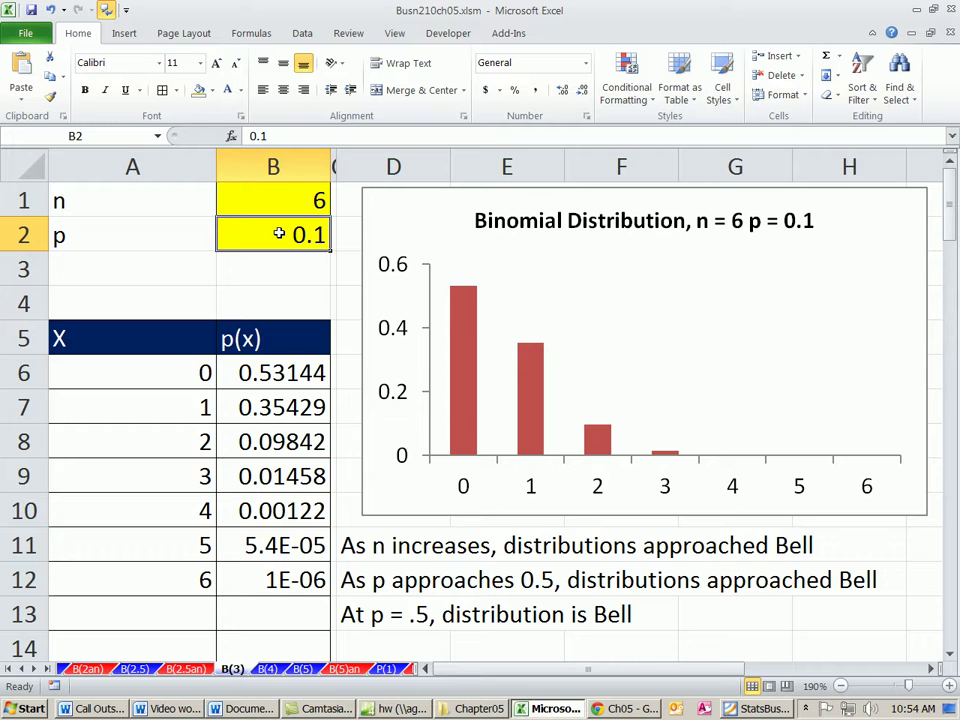
{"action": "left_click_drag", "start_coordinate": [99, 238], "coordinate": [240, 242]}
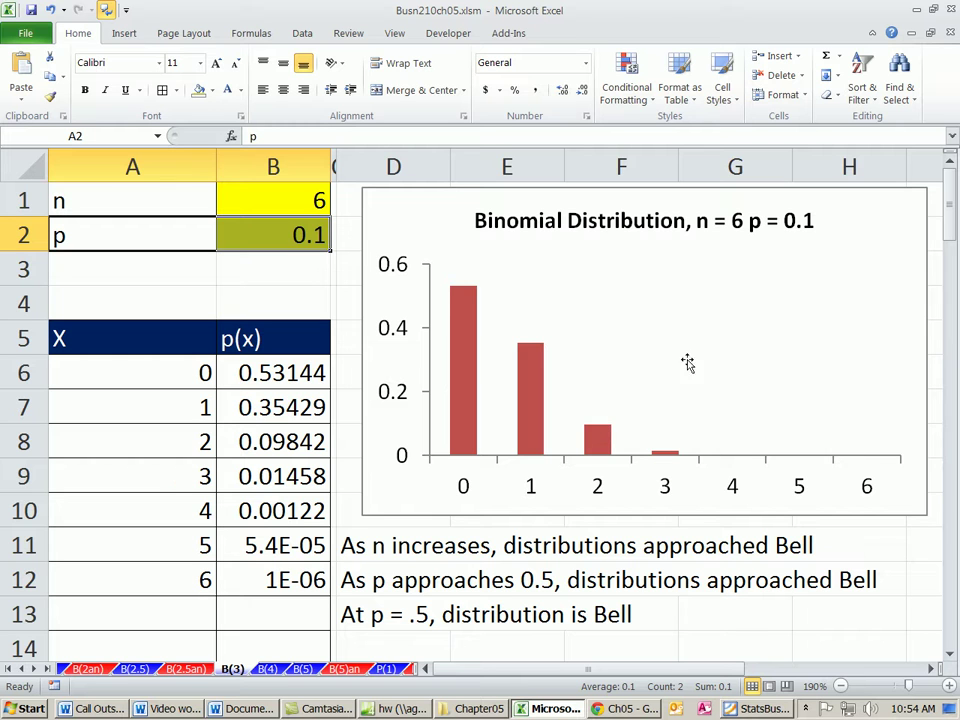
Step p in B2 through 0.2, 0.3, 0.4 and 0.5, recalculating the table each time
{"action": "left_click", "coordinate": [310, 235]}
{"action": "type", "text": ".2"}
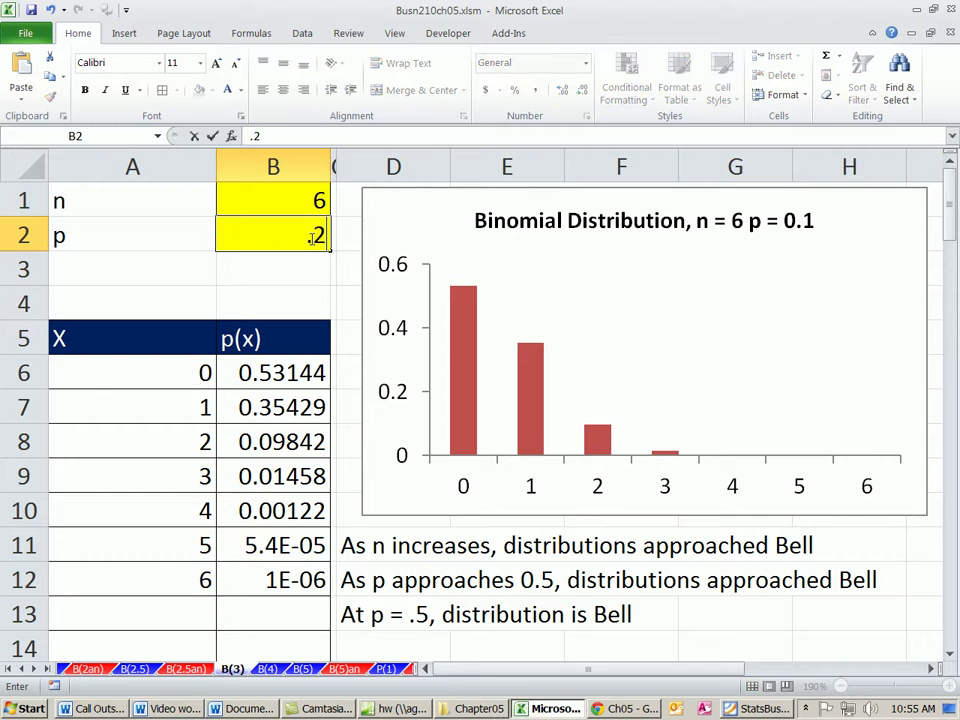
{"action": "key", "text": "ctrl+Return"}
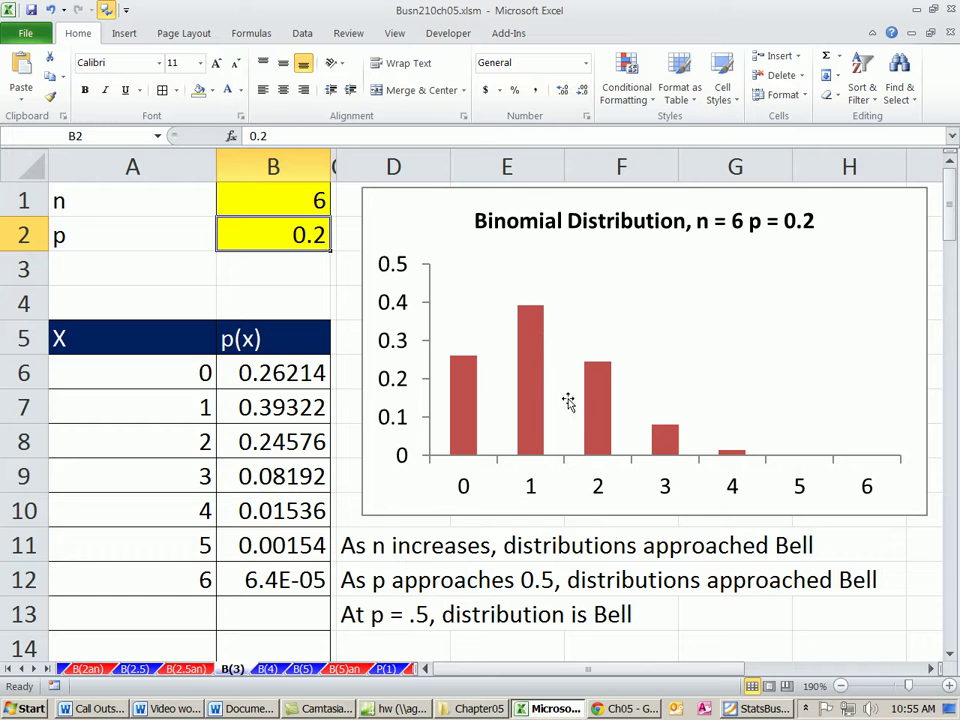
{"action": "type", "text": ".3"}
{"action": "key", "text": "ctrl+Return"}
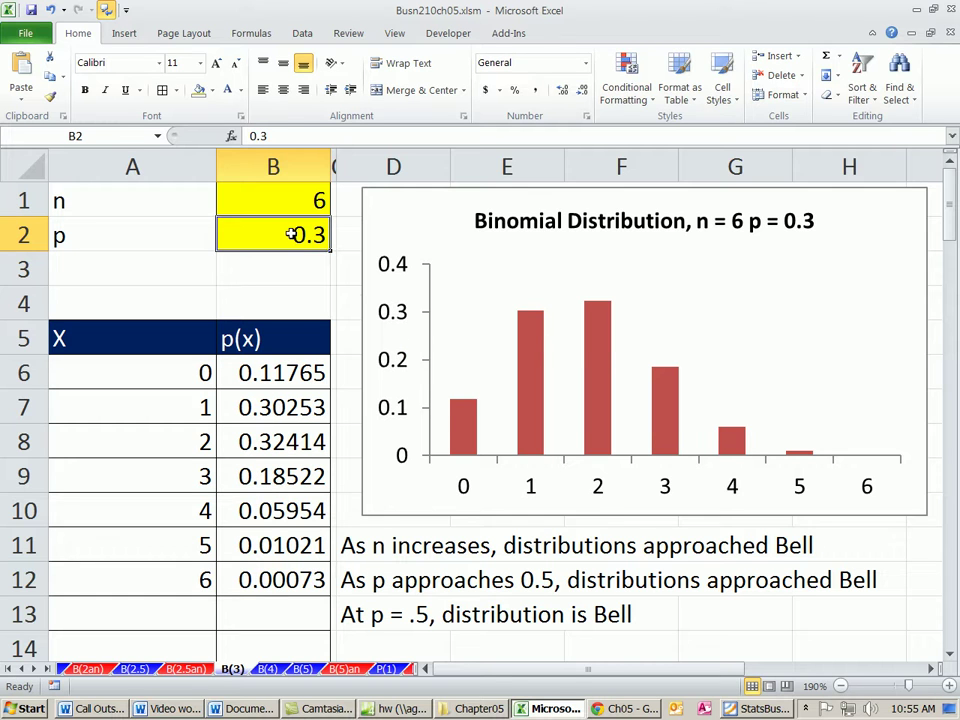
{"action": "type", "text": ".4"}
{"action": "key", "text": "ctrl+Return"}
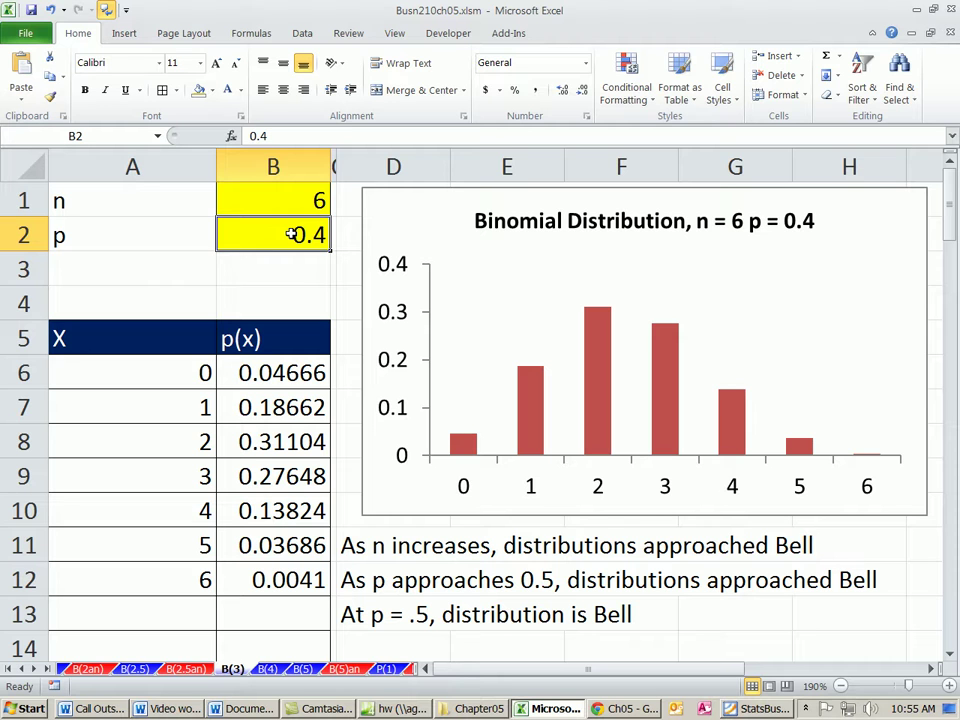
{"action": "type", "text": ".5"}
{"action": "key", "text": "ctrl+Return"}
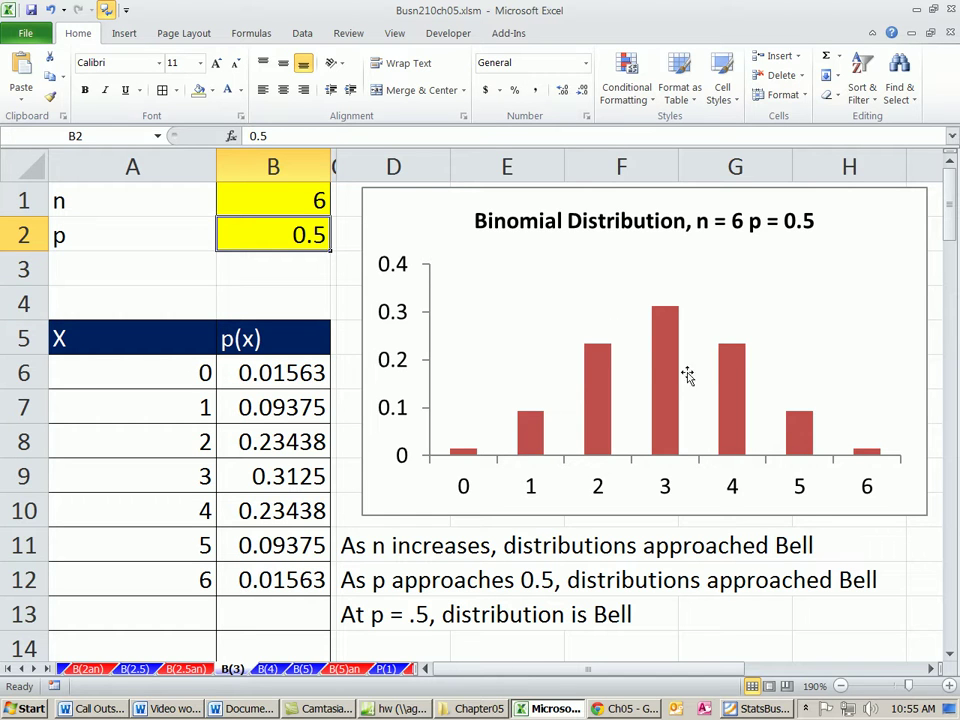
{"action": "left_click", "coordinate": [294, 201]}
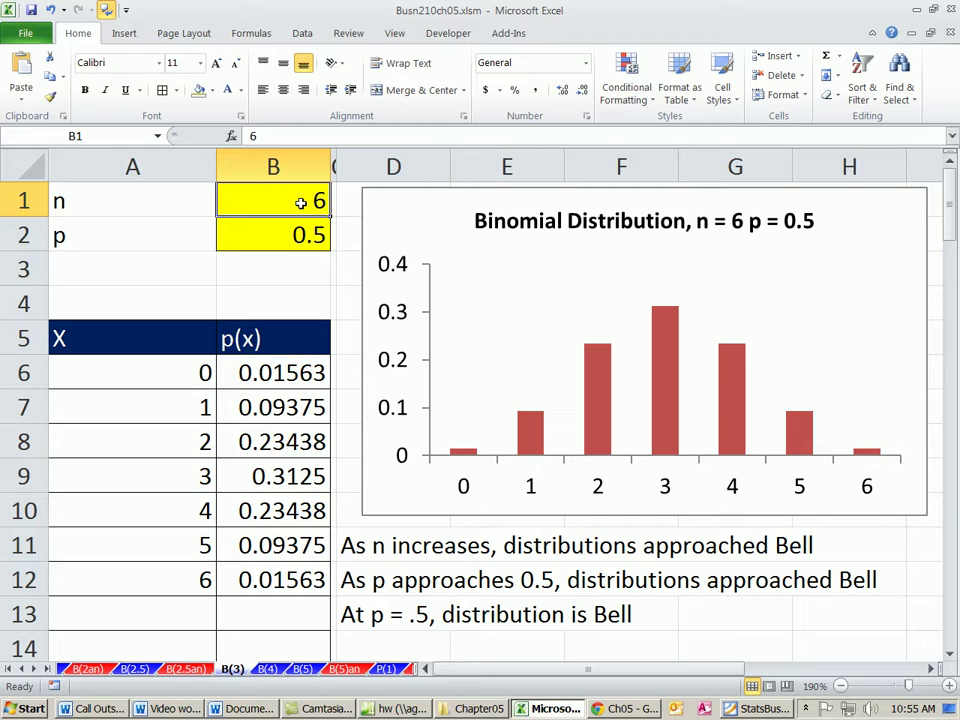
Enter 3 as n in B1, giving probabilities 0.125, 0.375, 0.375, 0.125
{"action": "type", "text": "3"}
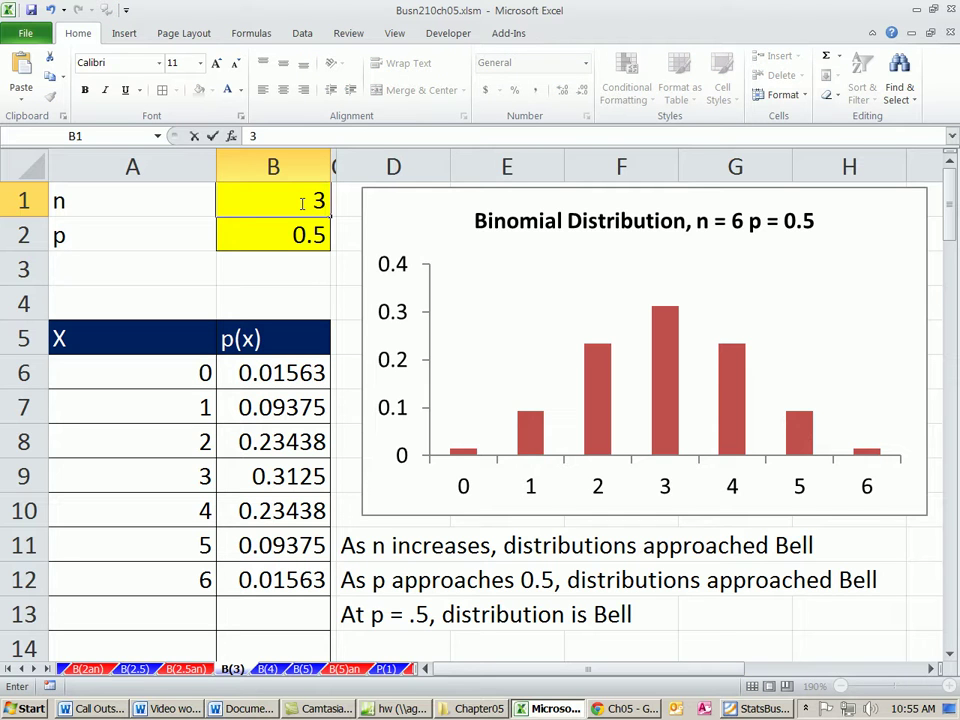
{"action": "key", "text": "ctrl+Return"}
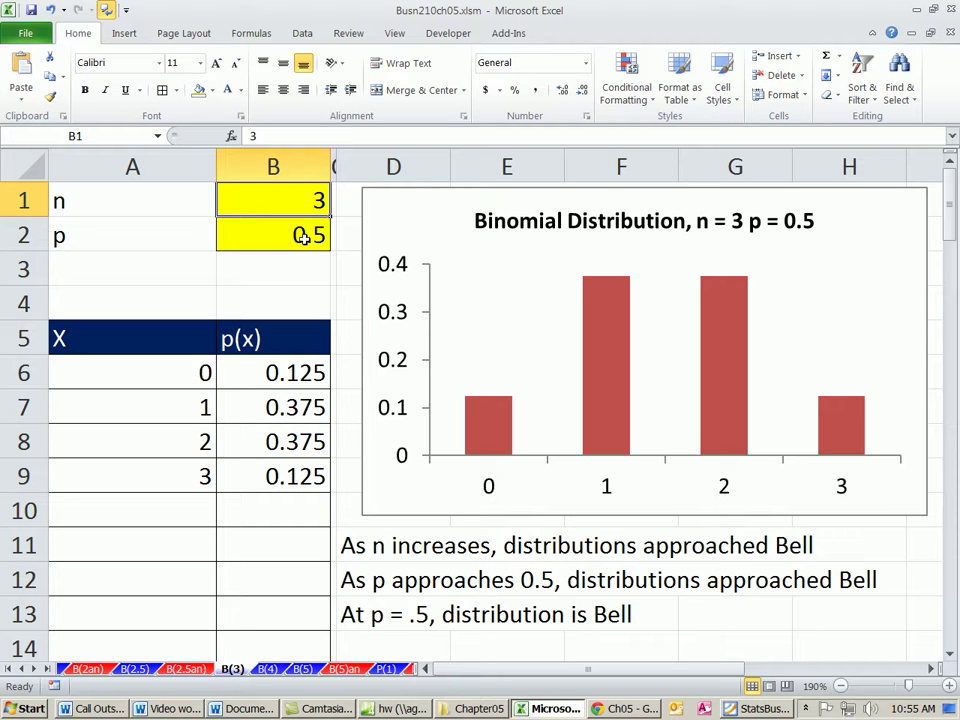
{"action": "left_click", "coordinate": [636, 251]}
{"action": "left_click", "coordinate": [558, 33]}
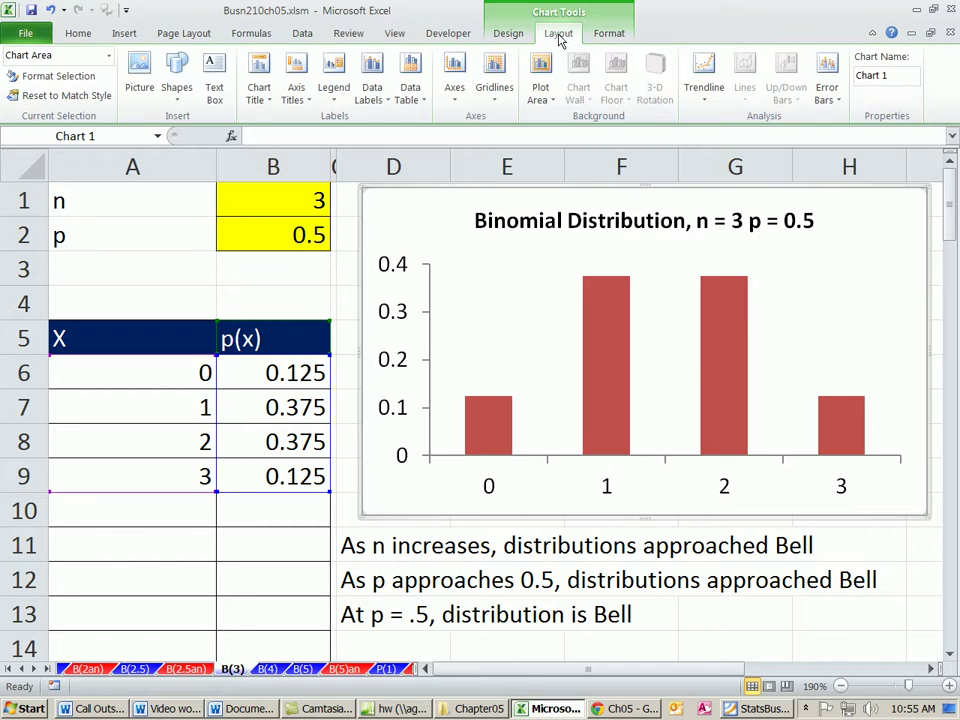
Add Outside End data labels to the bars, then point out n and p in B1 and B2
{"action": "left_click", "coordinate": [378, 92]}
{"action": "left_click", "coordinate": [418, 292]}
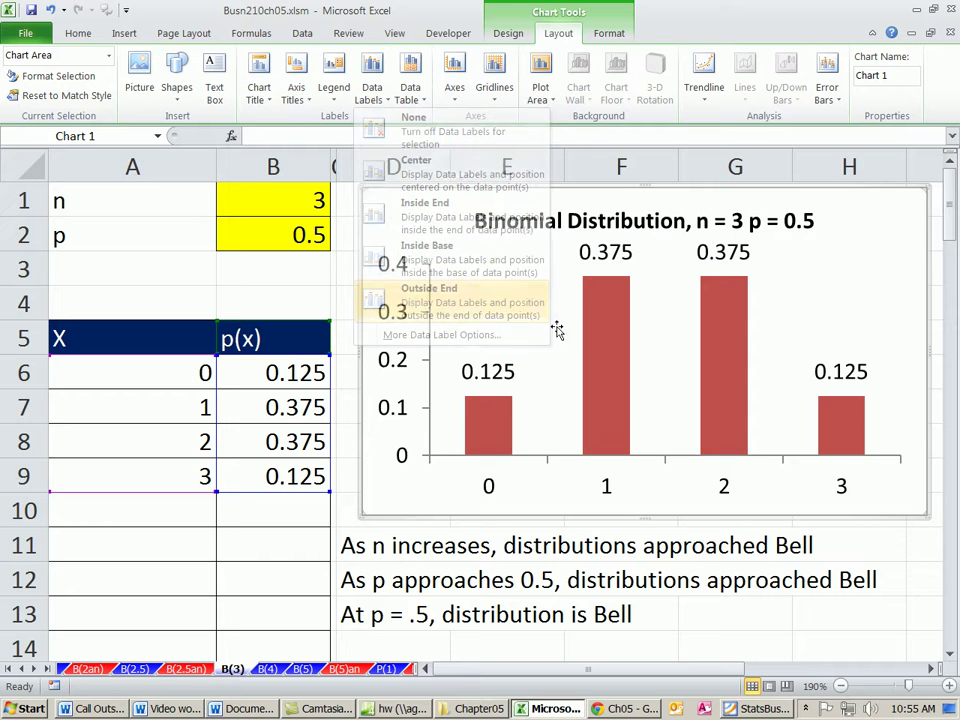
{"action": "mouse_move", "coordinate": [514, 437]}
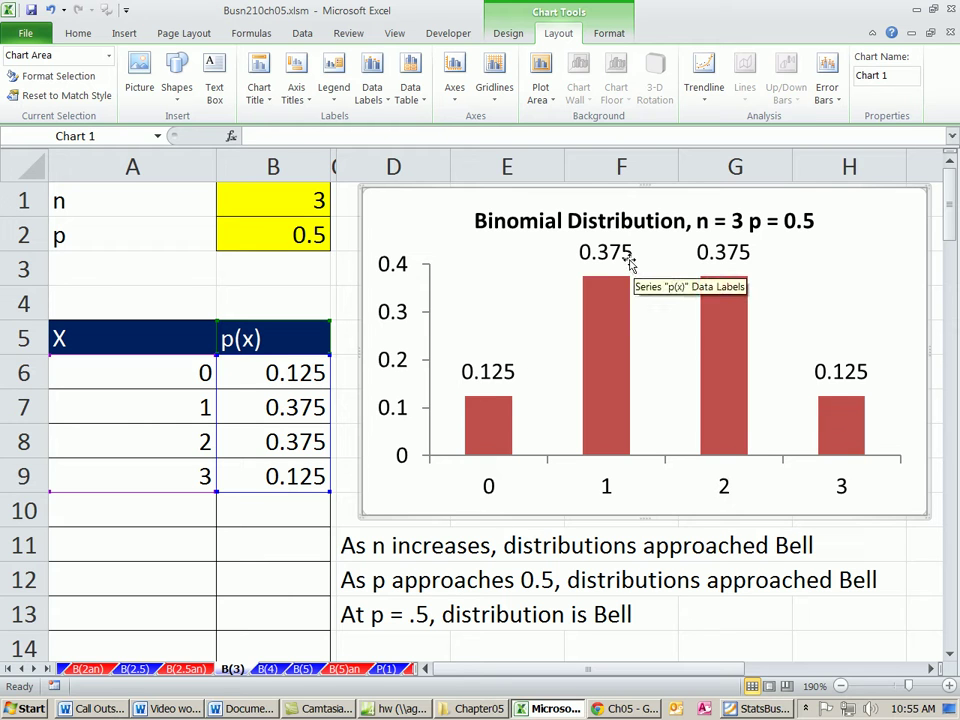
{"action": "left_click", "coordinate": [304, 209]}
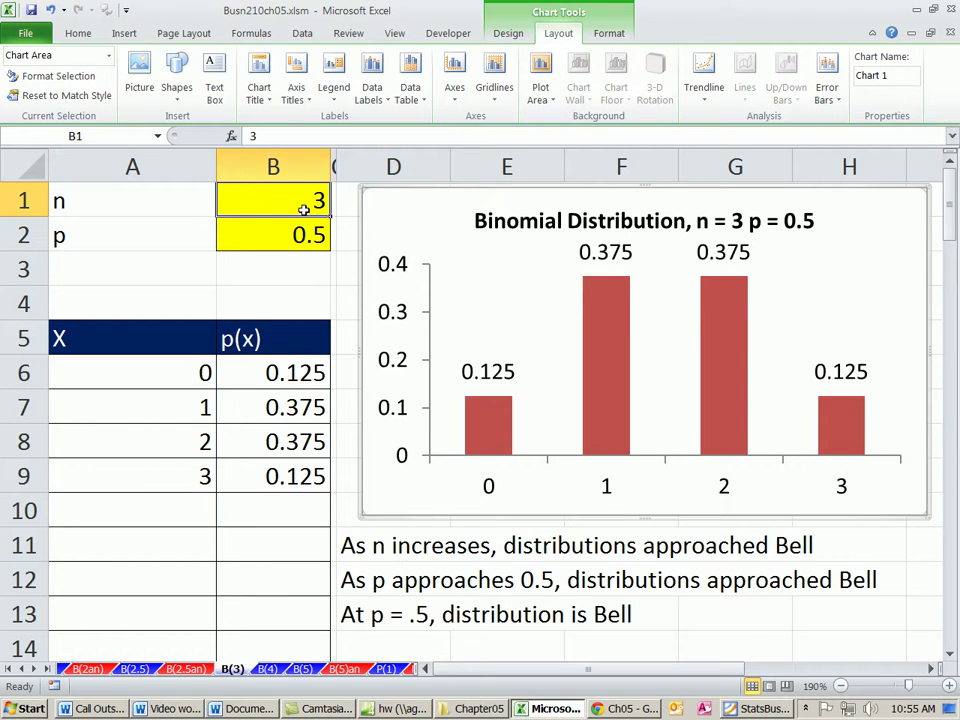
{"action": "left_click", "coordinate": [288, 239]}
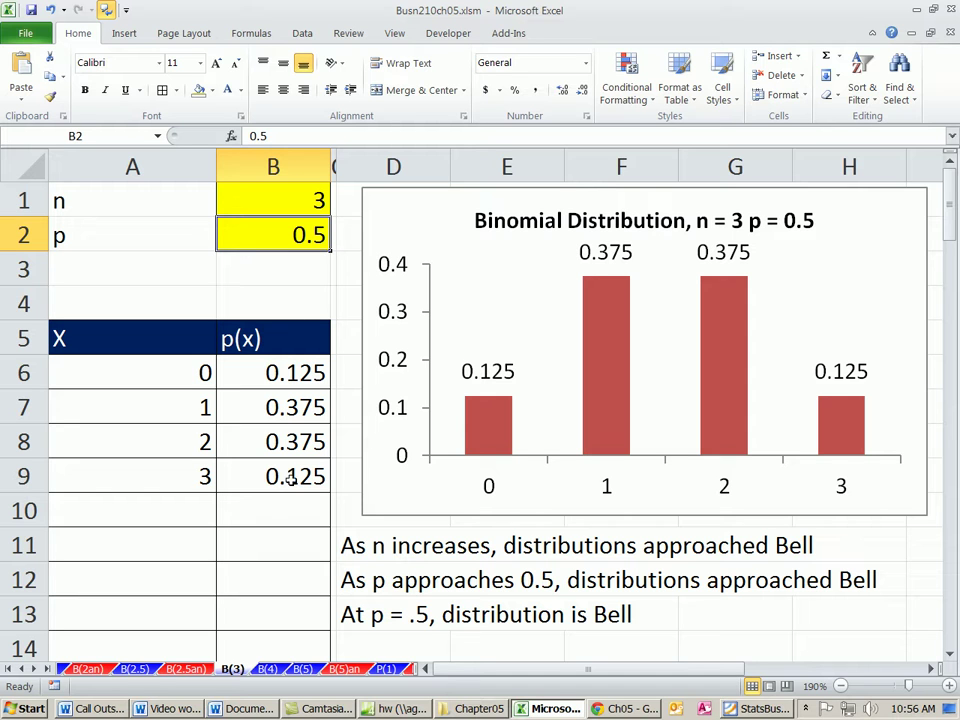
Delete the bar value labels and step p through 0.6, 0.7 and 0.8
{"action": "left_click", "coordinate": [588, 256]}
{"action": "key", "text": "Delete"}
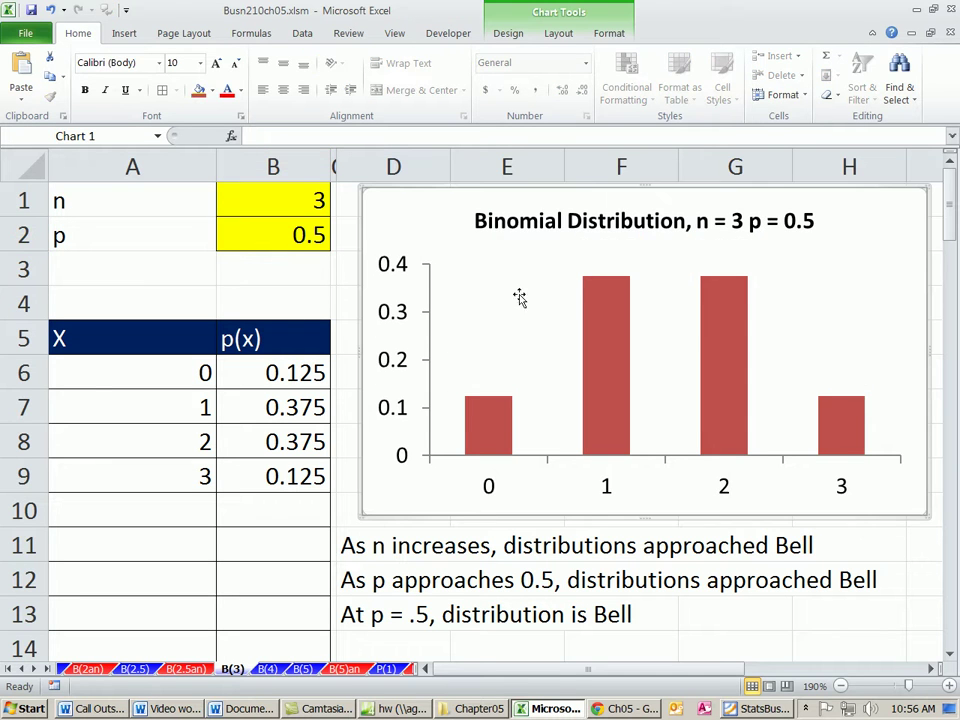
{"action": "left_click", "coordinate": [275, 240]}
{"action": "type", "text": ".6"}
{"action": "key", "text": "ctrl+Return"}
{"action": "type", "text": ".7"}
{"action": "key", "text": "ctrl+Return"}
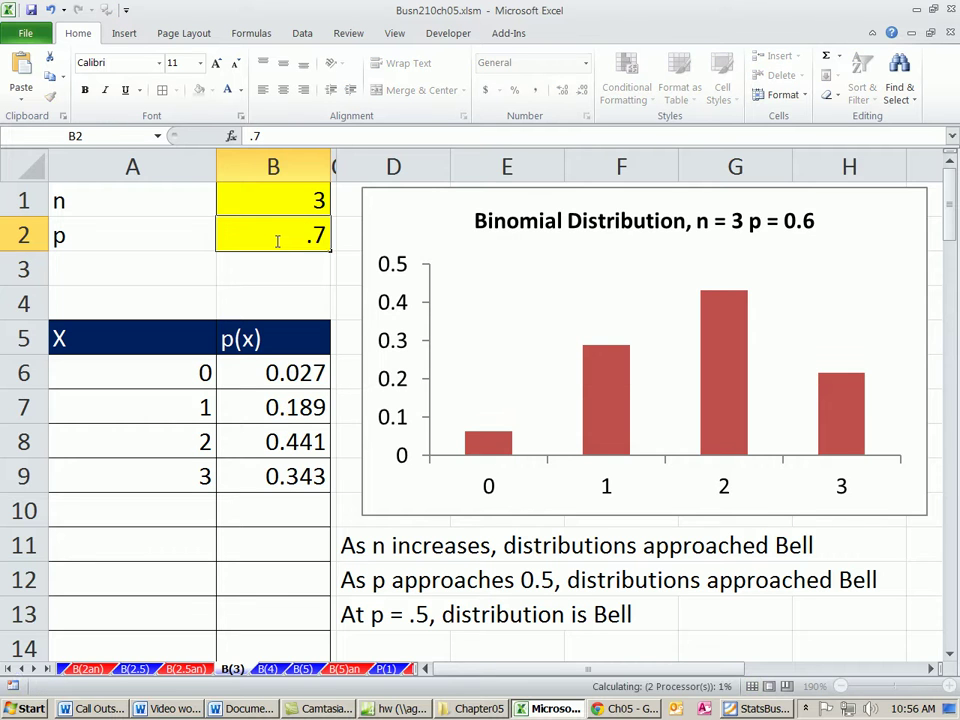
{"action": "type", "text": ".8"}
{"action": "key", "text": "ctrl+Return"}
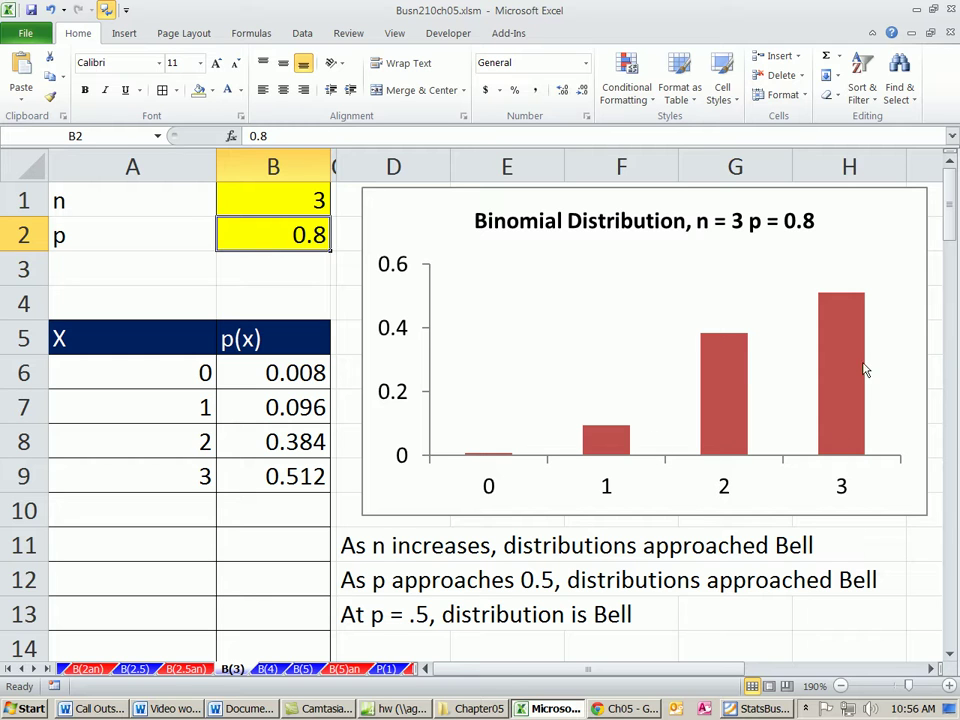
Raise p to 0.9, then reset p to 0.1 and n to 6
{"action": "type", "text": ".9"}
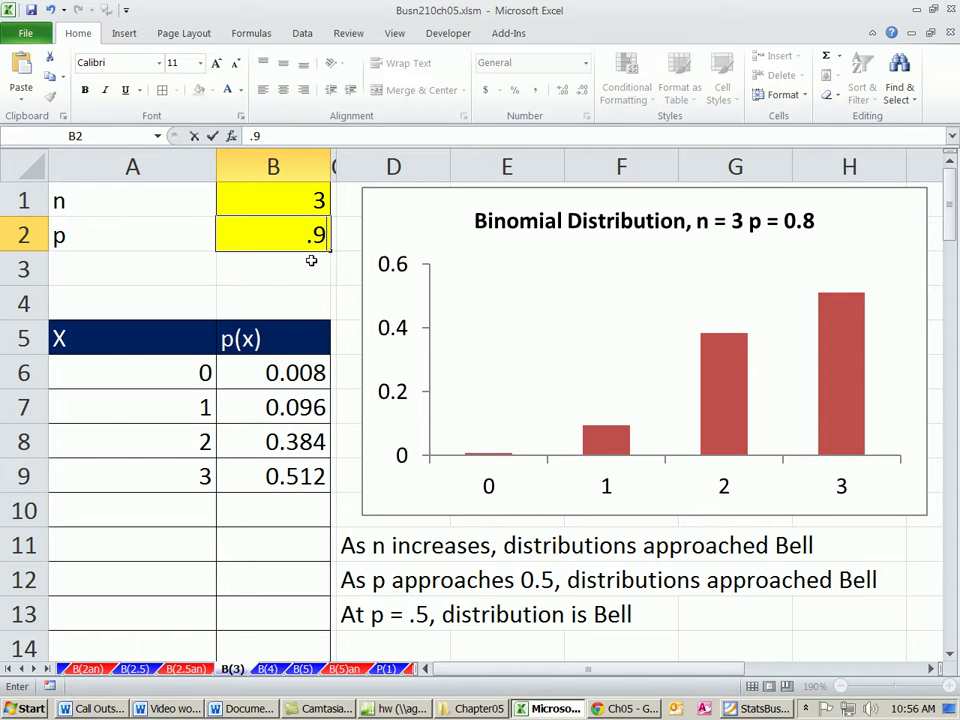
{"action": "key", "text": "ctrl+Return"}
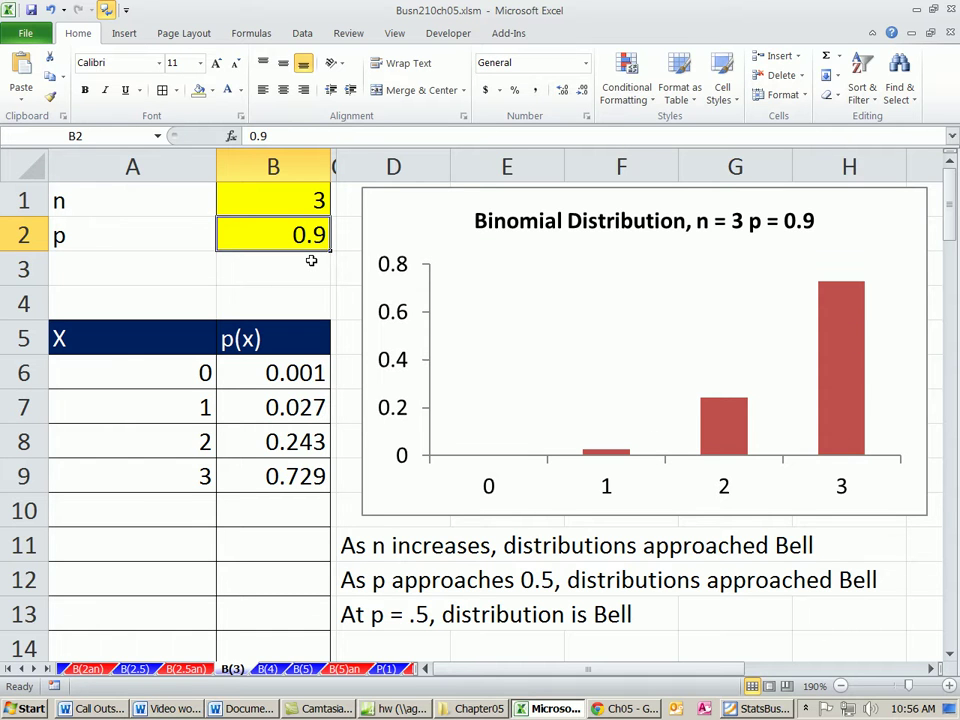
{"action": "type", "text": ".1"}
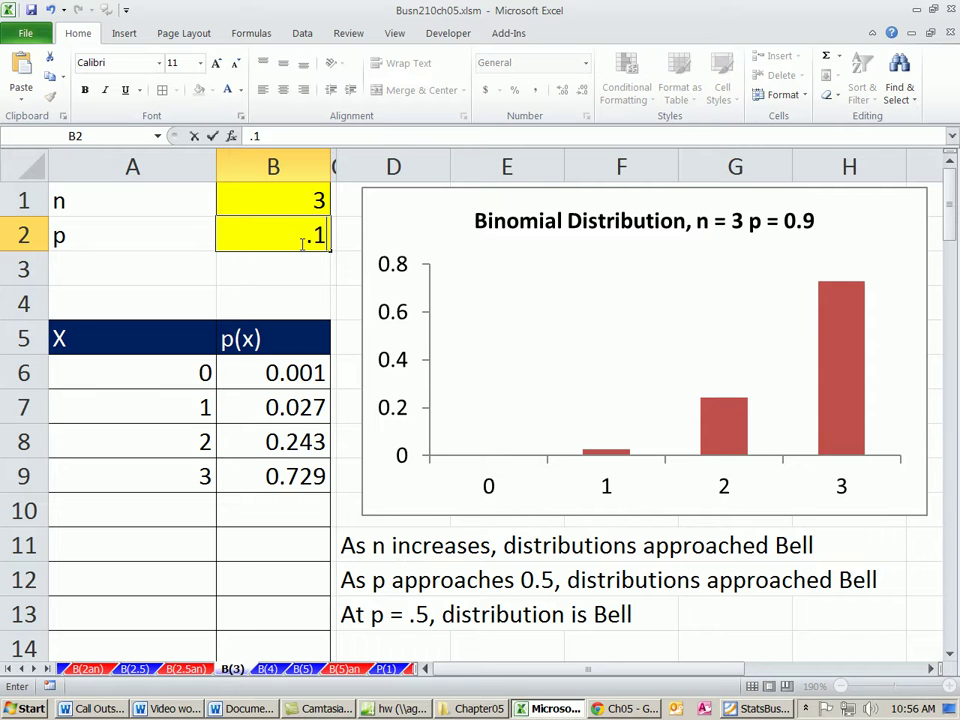
{"action": "key", "text": "ctrl+Return"}
{"action": "left_click", "coordinate": [304, 204]}
{"action": "type", "text": "6"}
{"action": "key", "text": "ctrl+Return"}
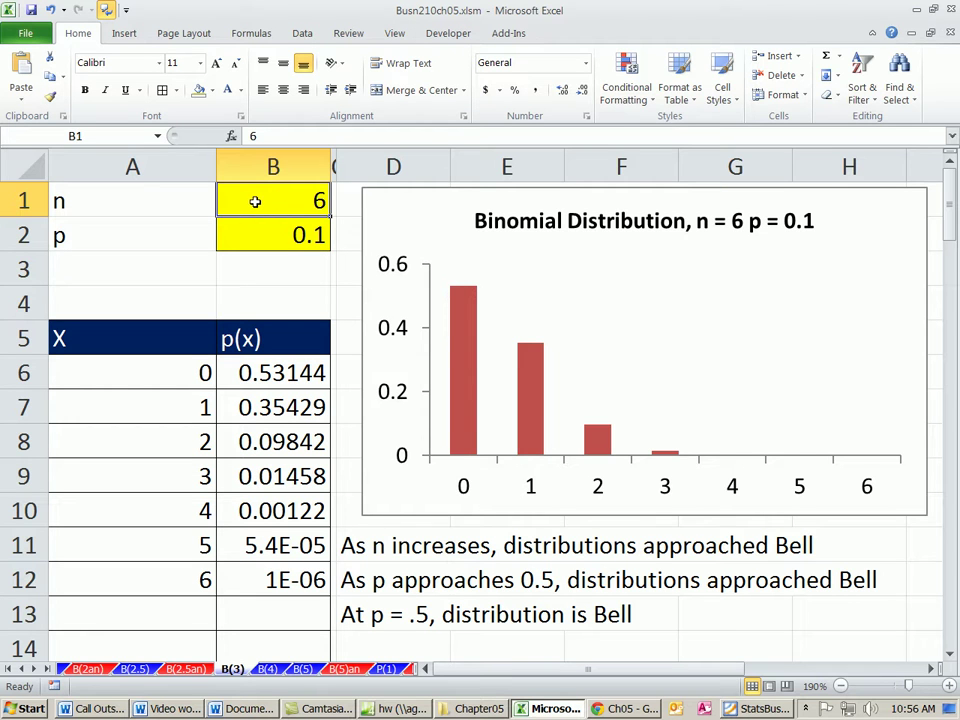
Enter n = 42 and p = 0.16, so the chart peaks at X = 6 (0.16542)
{"action": "type", "text": "42"}
{"action": "key", "text": "Return"}
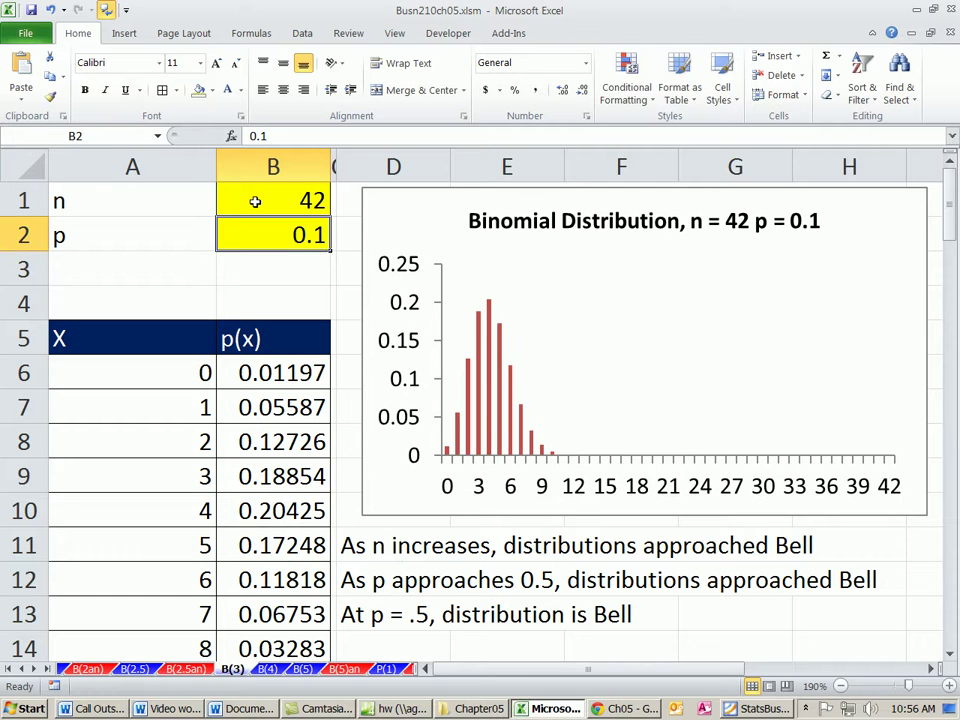
{"action": "type", "text": ".16"}
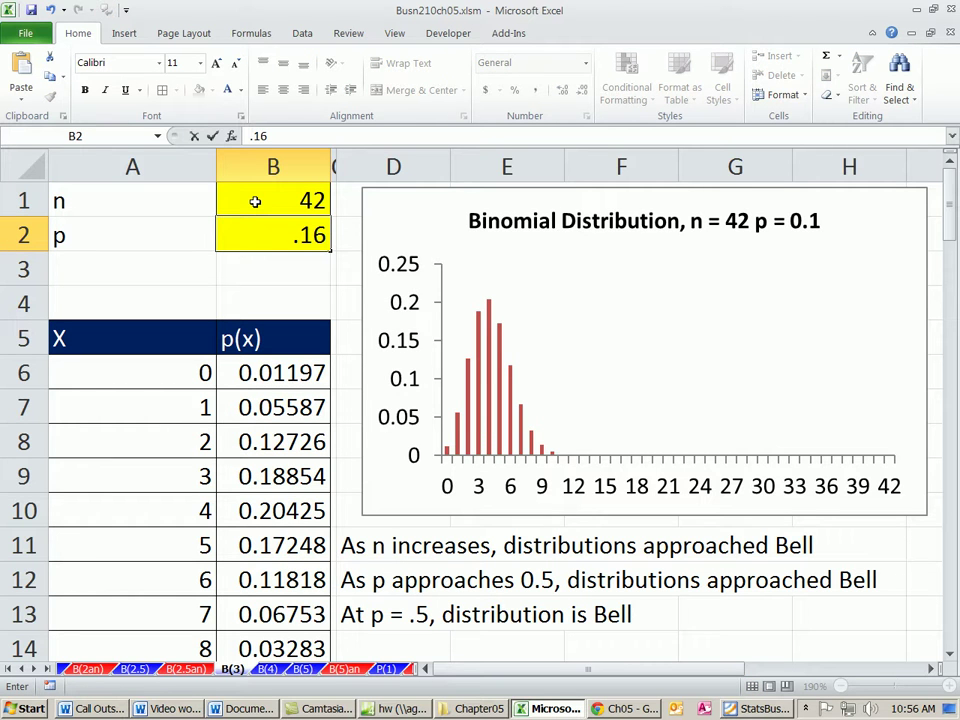
{"action": "key", "text": "ctrl+Return"}
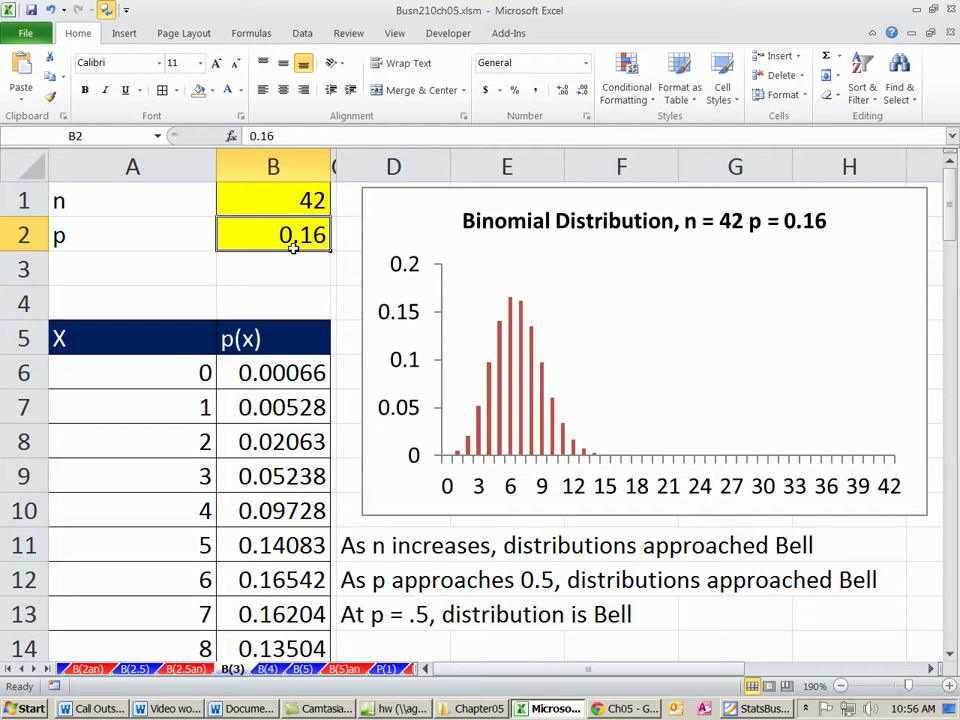
{"action": "left_click", "coordinate": [308, 201]}
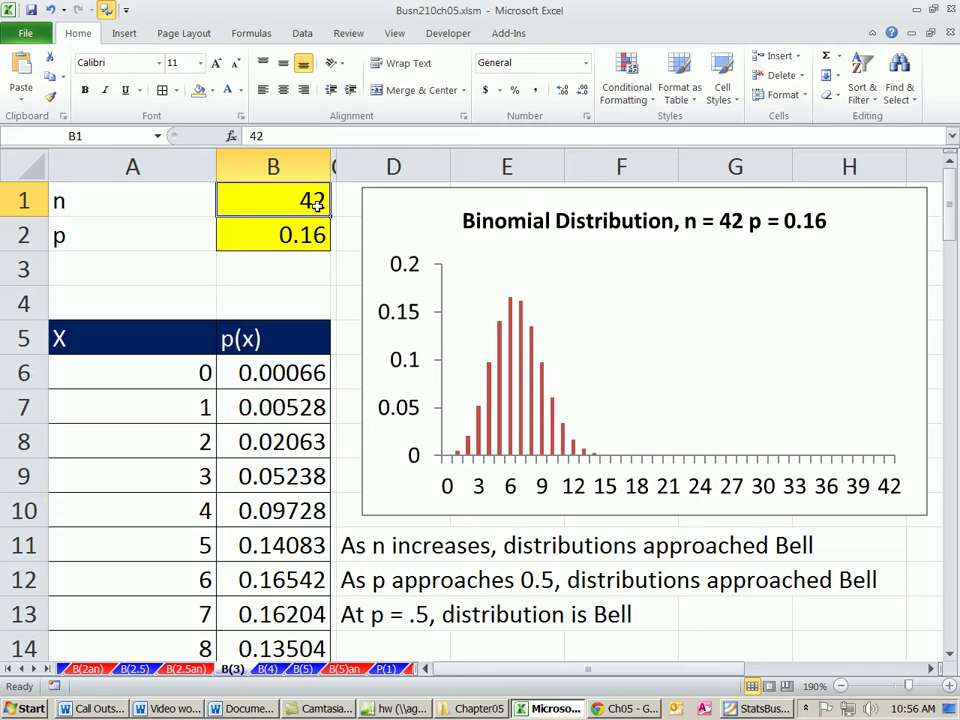
{"action": "type", "text": "75"}
{"action": "key", "text": "ctrl+Return"}
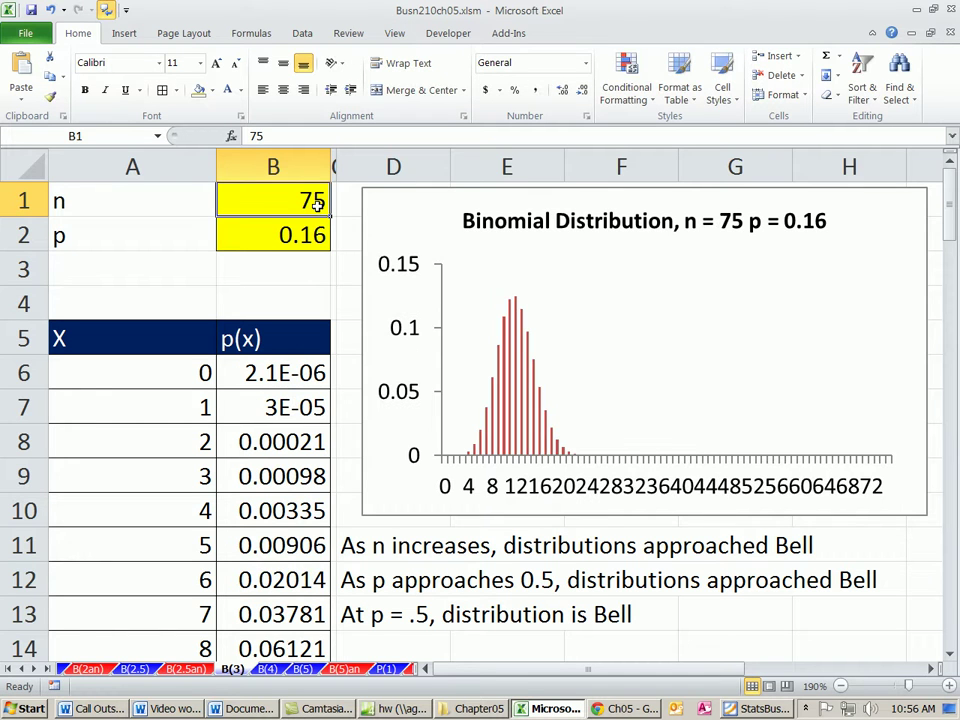
{"action": "type", "text": "100"}
{"action": "key", "text": "ctrl+Return"}
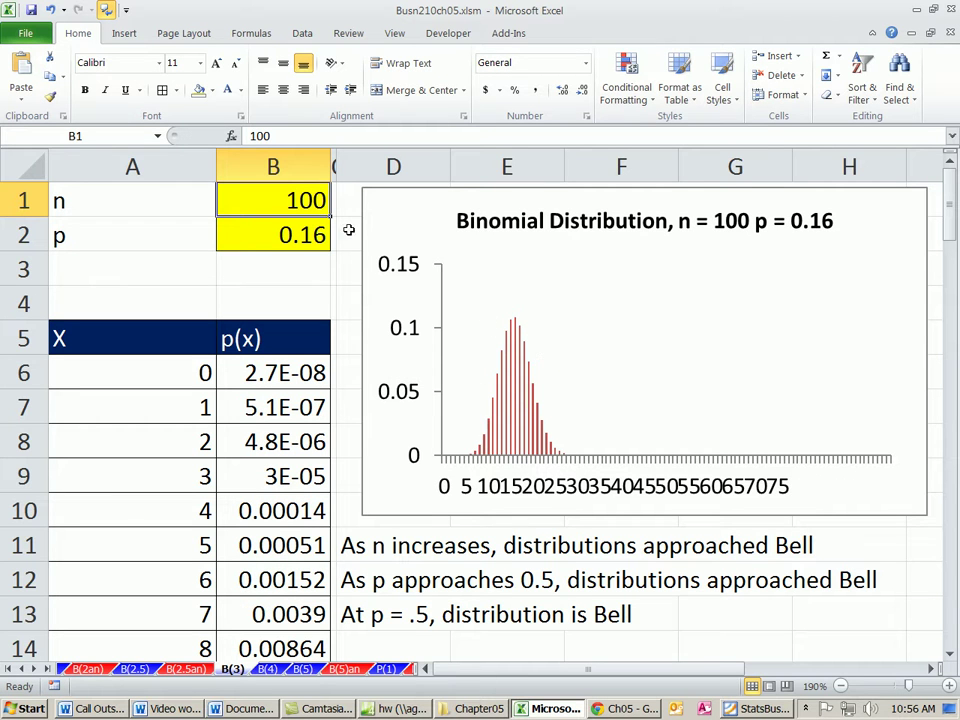
{"action": "type", "text": "50"}
{"action": "key", "text": "ctrl+Return"}
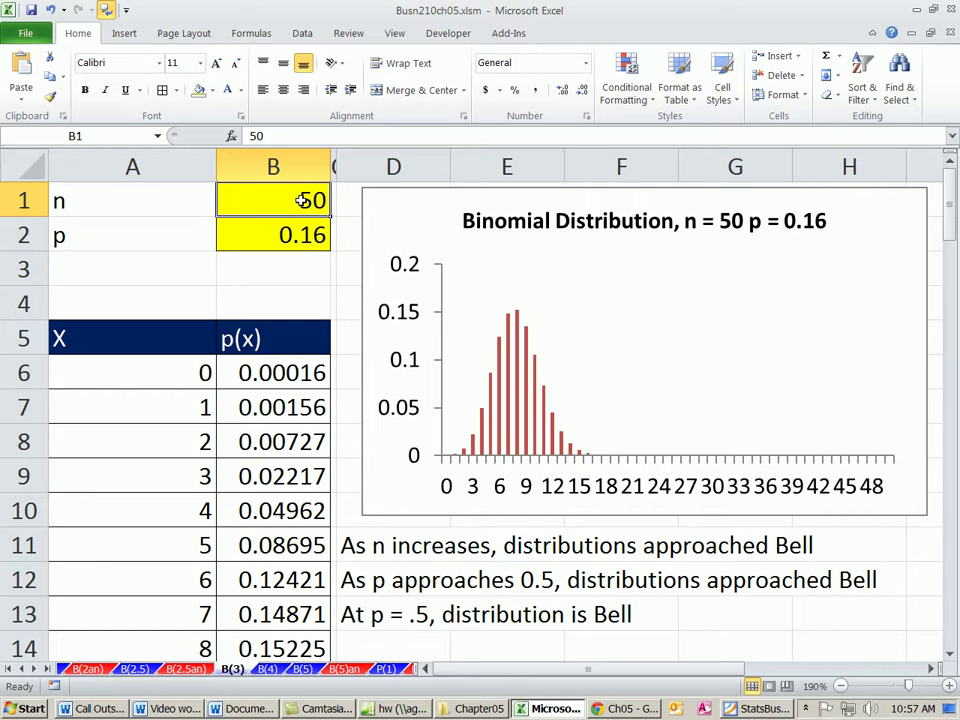
{"action": "type", "text": "42"}
{"action": "key", "text": "ctrl+Return"}
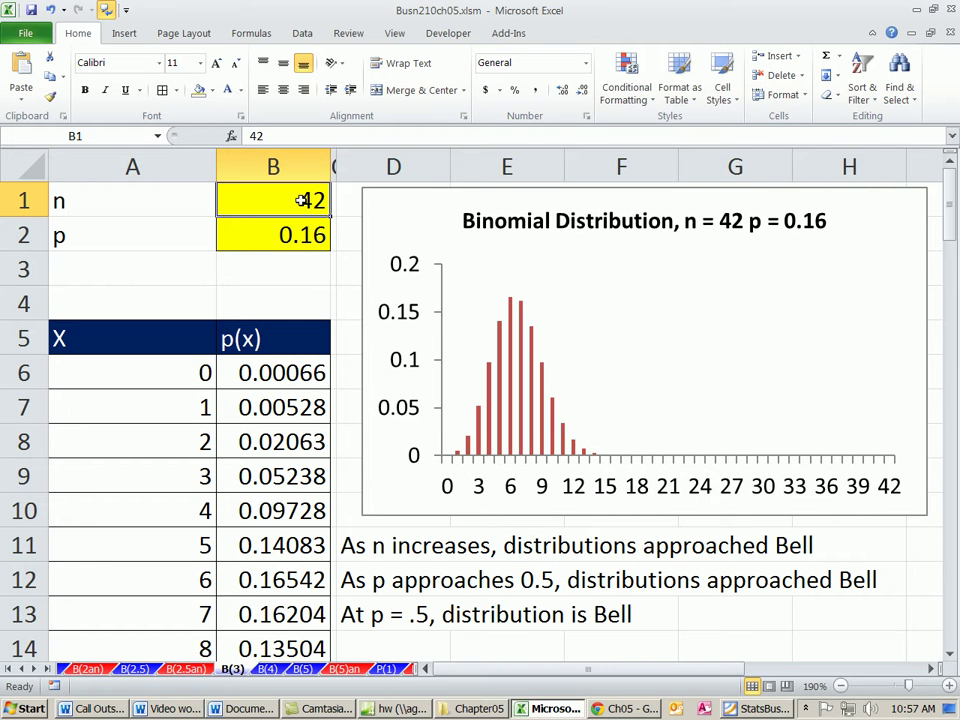
{"action": "type", "text": "32"}
{"action": "key", "text": "ctrl+Return"}
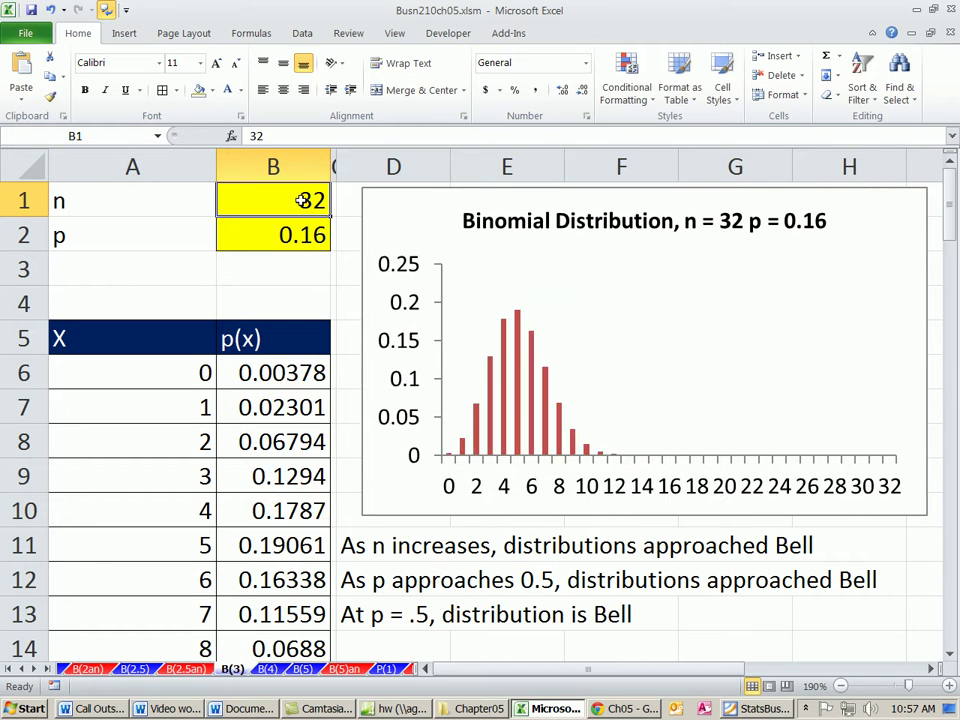
{"action": "type", "text": "3"}
{"action": "key", "text": "Escape"}
{"action": "type", "text": "22"}
{"action": "key", "text": "ctrl+Return"}
{"action": "type", "text": "10"}
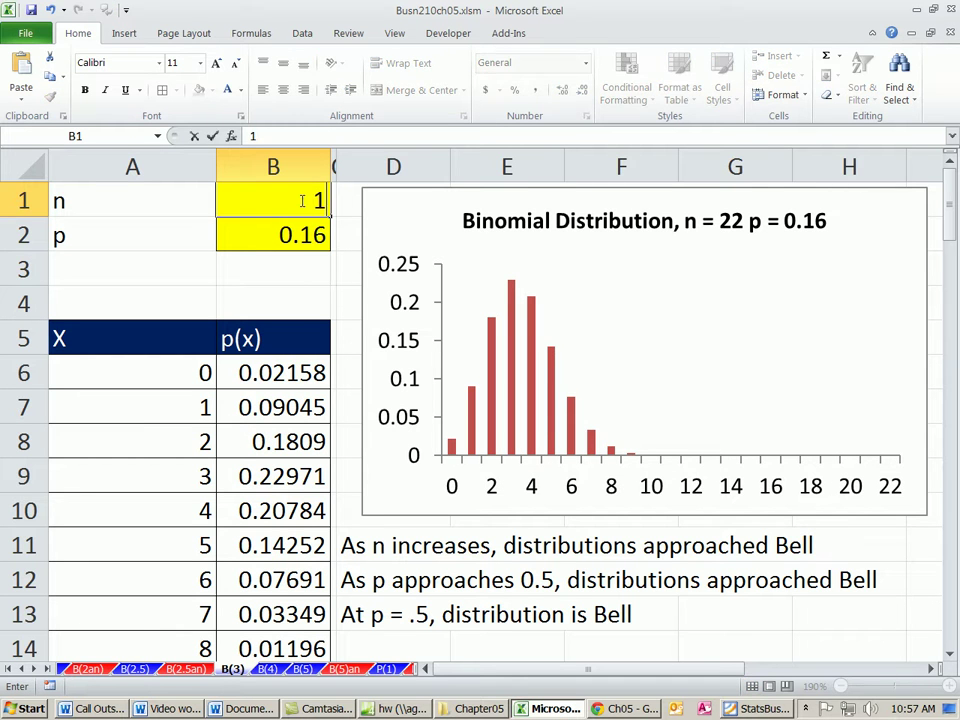
{"action": "key", "text": "ctrl+Return"}
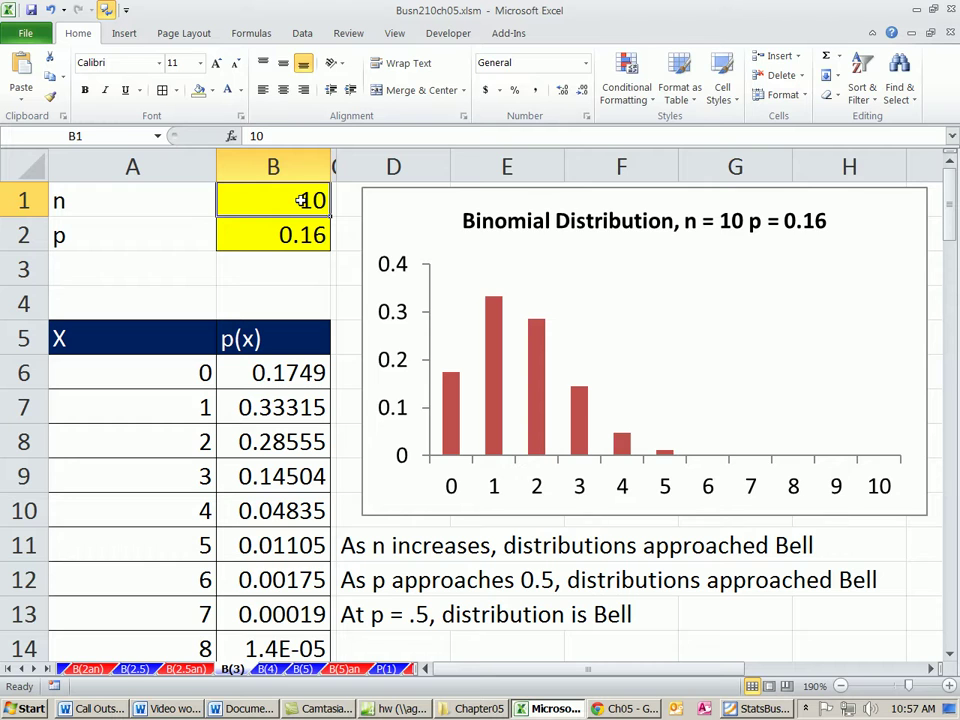
{"action": "type", "text": "5"}
{"action": "key", "text": "ctrl+Return"}
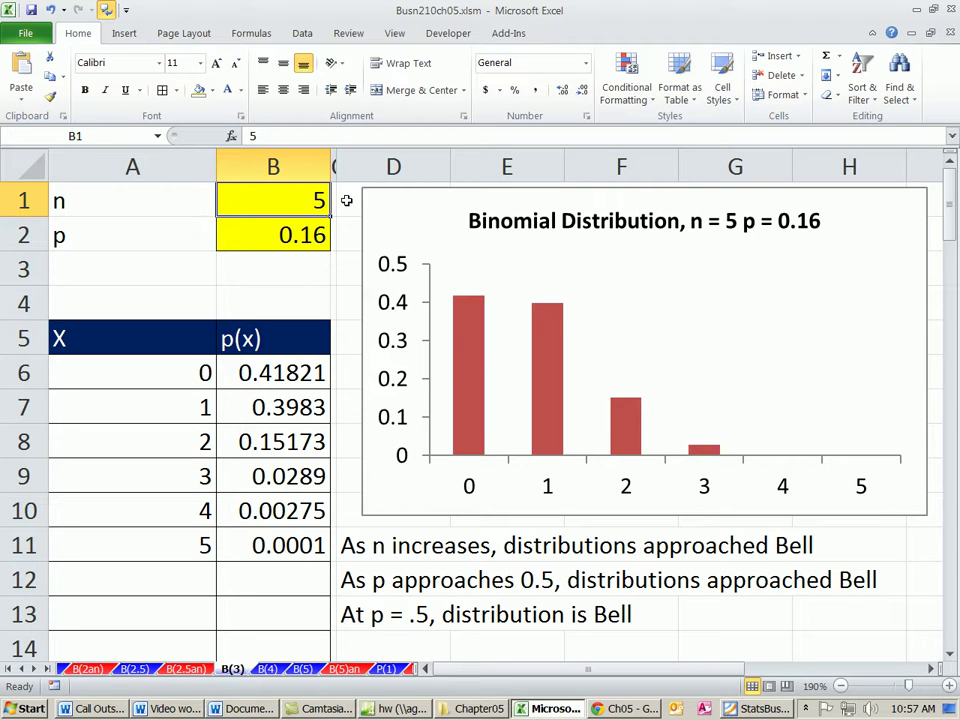
{"action": "type", "text": "42"}
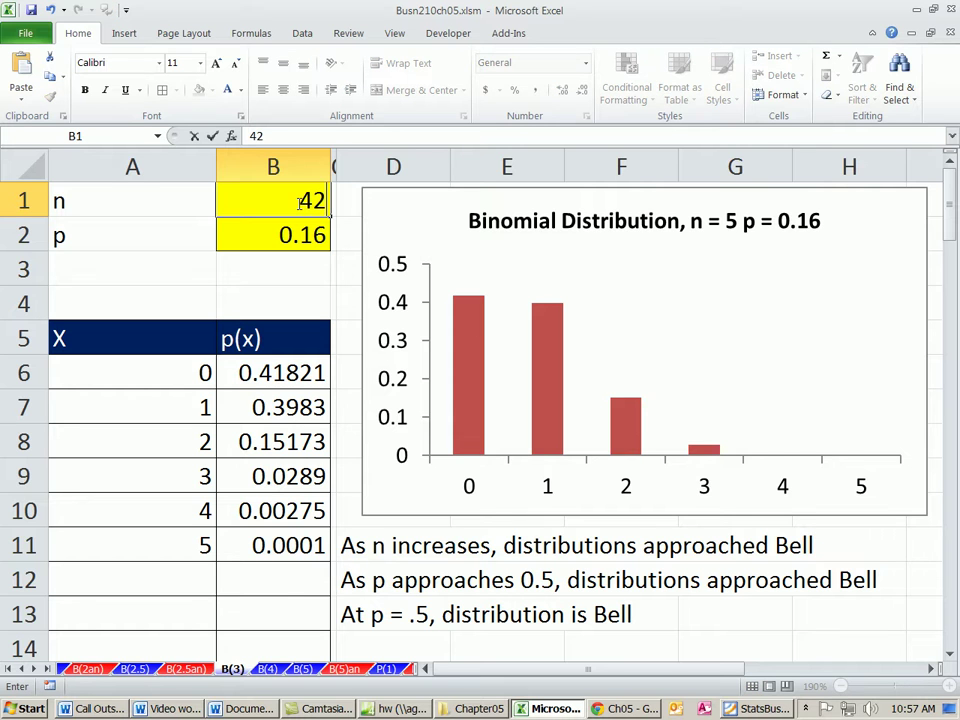
{"action": "key", "text": "ctrl+Return"}
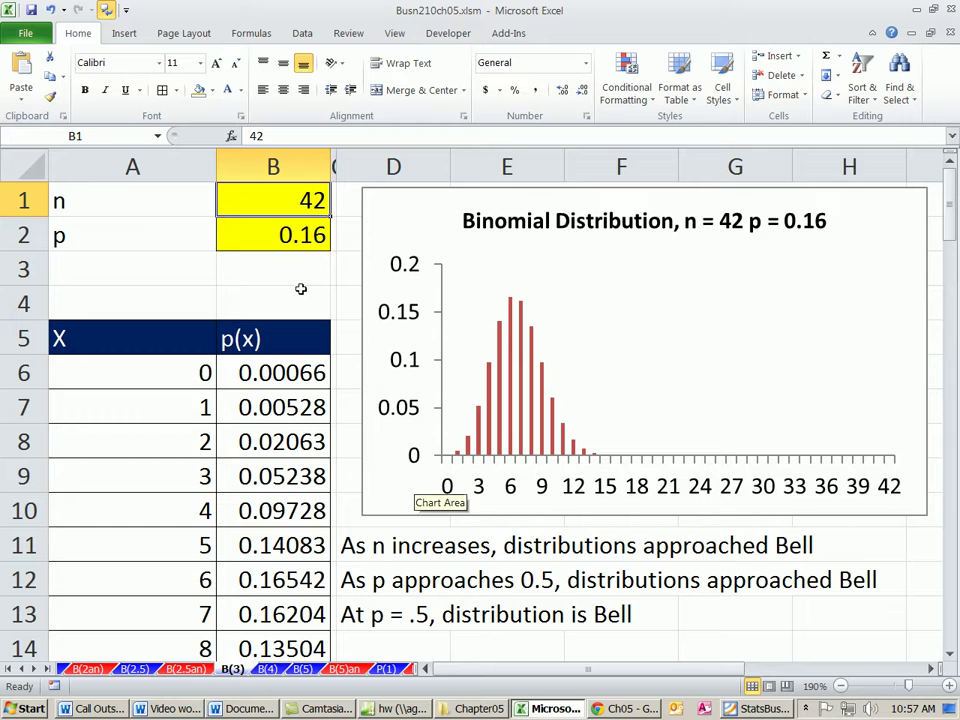
{"action": "left_click_drag", "start_coordinate": [150, 193], "coordinate": [222, 197]}
{"action": "left_click_drag", "start_coordinate": [181, 231], "coordinate": [270, 238]}
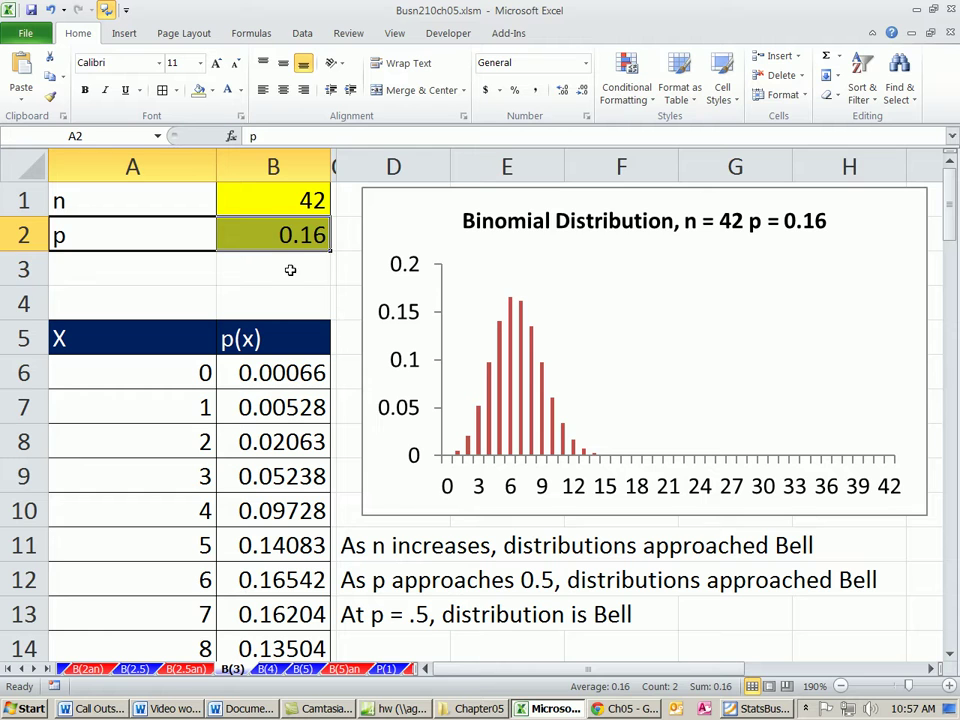
{"action": "left_click", "coordinate": [287, 200]}
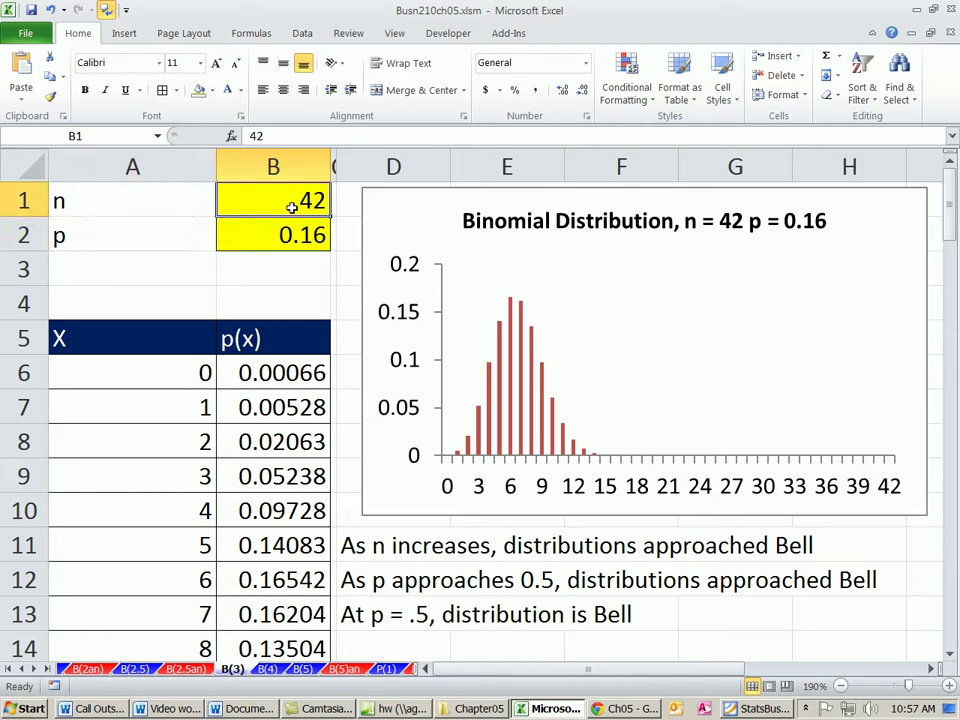